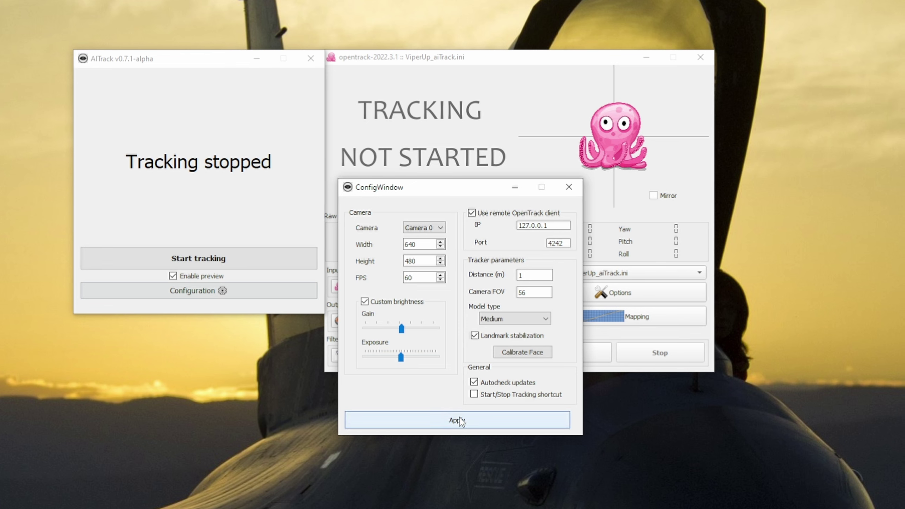
# - Close the face tracker's configuration window and start face tracking
pyautogui.hotkey('alt', 'F4')
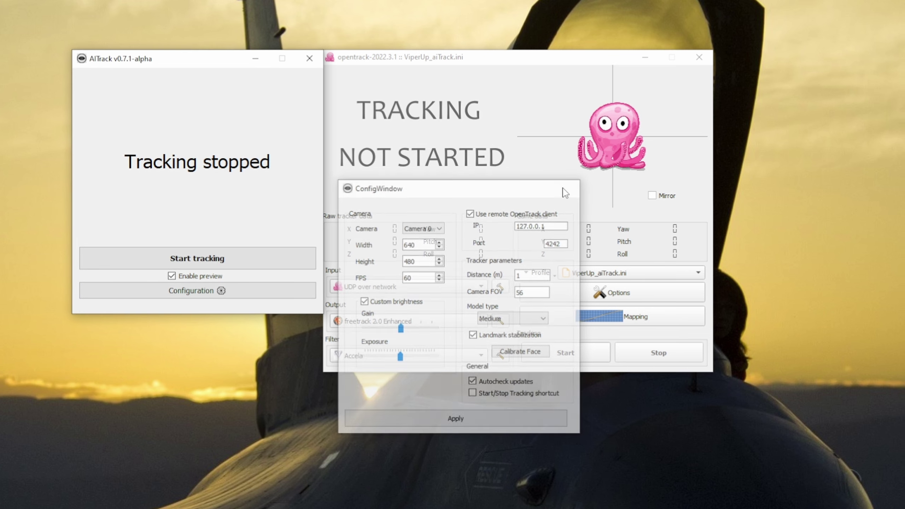
pyautogui.click(223, 267)
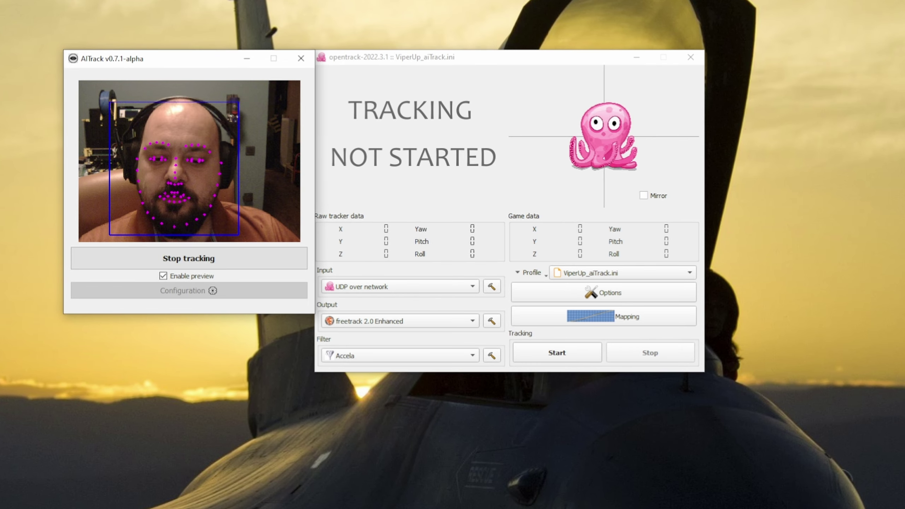
# - Open Task Manager and show the CPU performance graphs beneath the face tracker window
pyautogui.rightClick(410, 508)
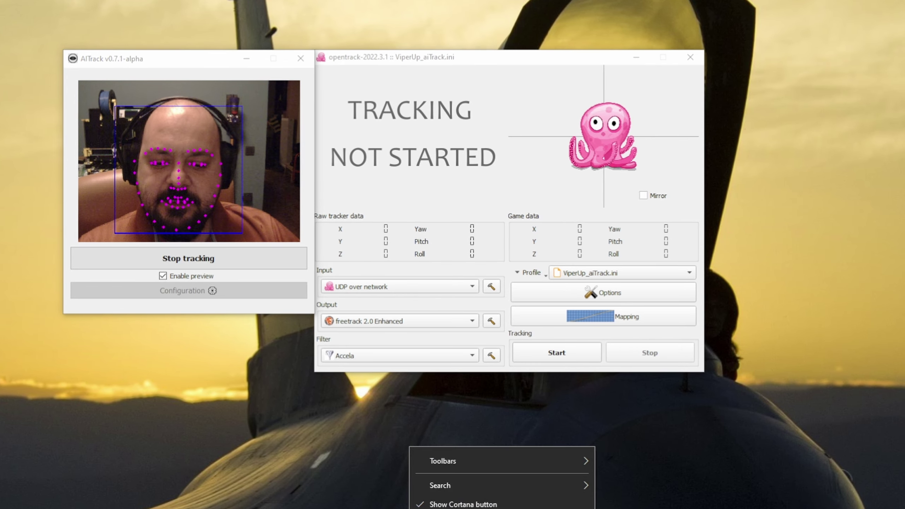
pyautogui.click(435, 508)
pyautogui.moveTo(167, 0); pyautogui.dragTo(130, 324)
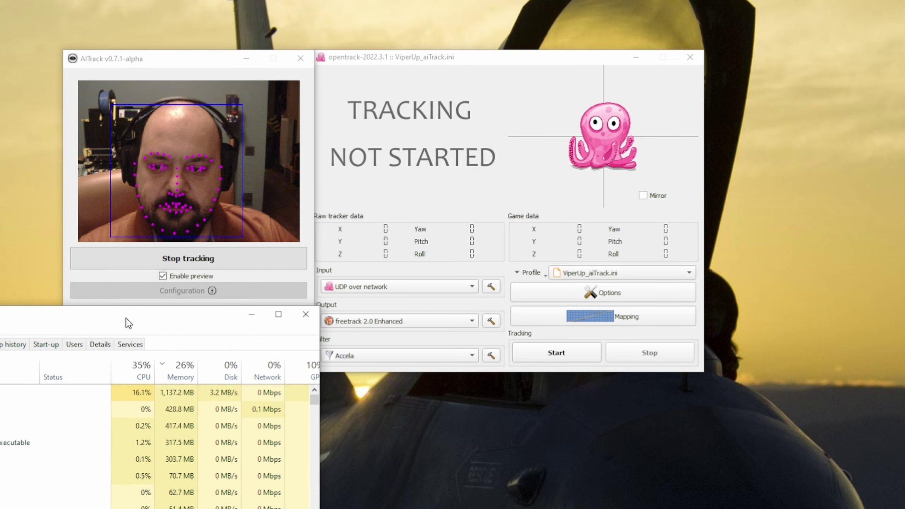
pyautogui.hotkey('ctrl', 'Tab')
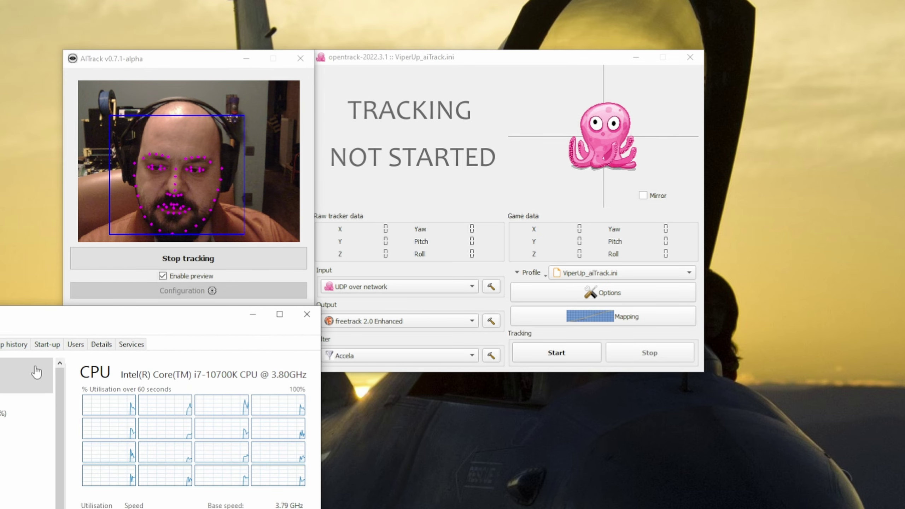
pyautogui.moveTo(157, 320); pyautogui.dragTo(287, 330)
# - Start tracking in opentrack and open the axis mapping curves, keeping the live head view visible
pyautogui.moveTo(434, 67)
pyautogui.mouseDown()
pyautogui.moveTo(467, 63)
pyautogui.moveTo(453, 52)
pyautogui.moveTo(436, 61)
pyautogui.mouseUp()
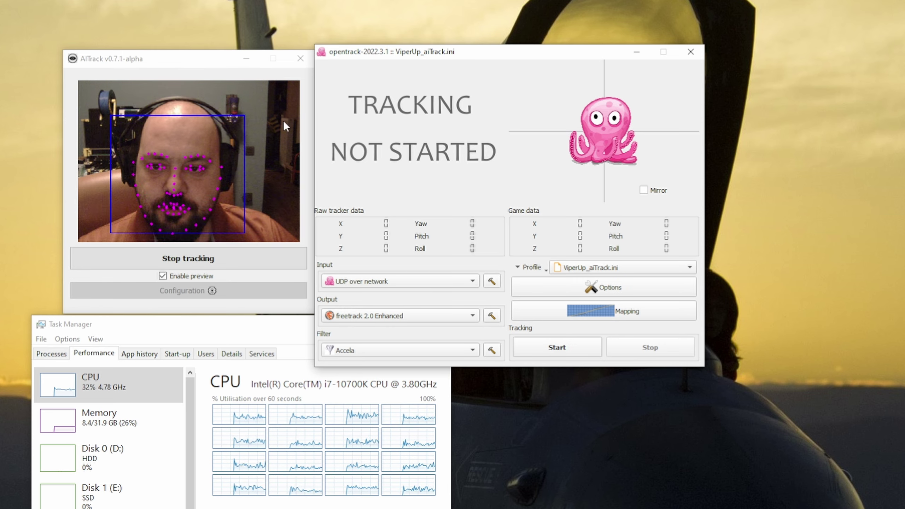
pyautogui.click(564, 351)
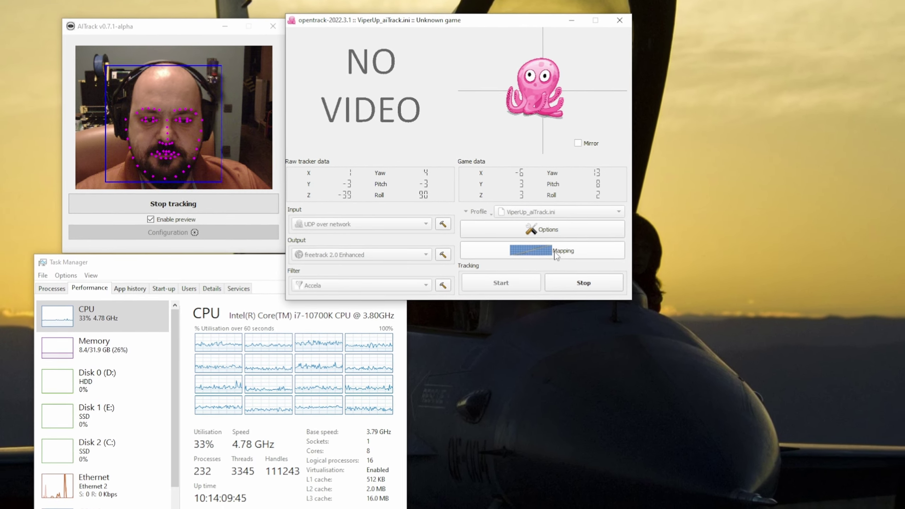
pyautogui.click(544, 242)
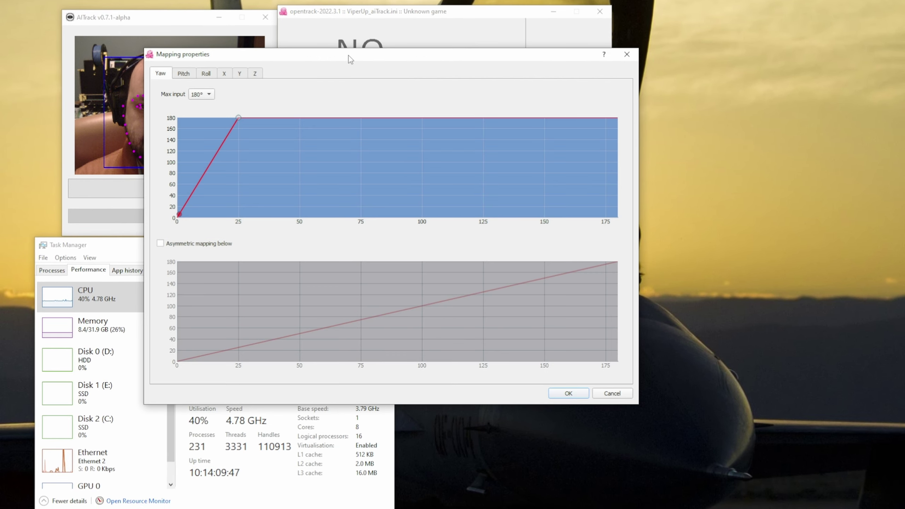
pyautogui.moveTo(348, 55); pyautogui.dragTo(599, 164)
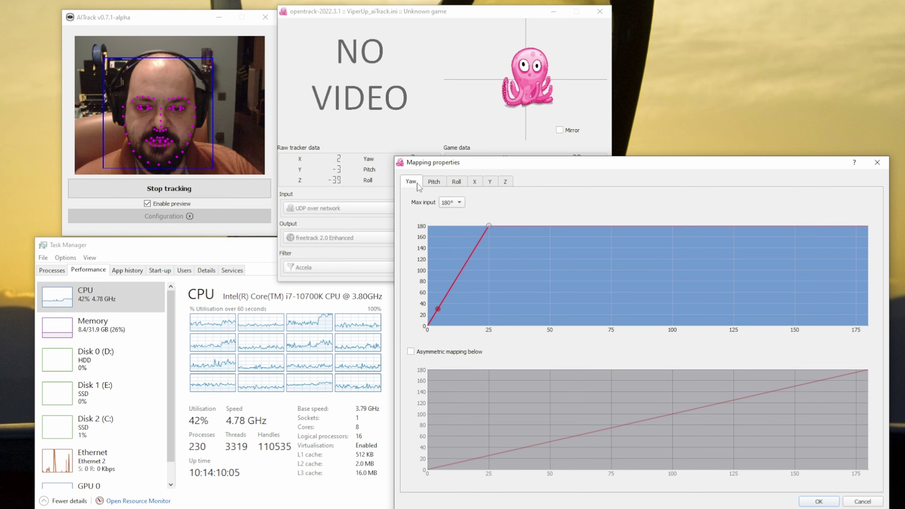
pyautogui.moveTo(436, 169); pyautogui.dragTo(422, 146)
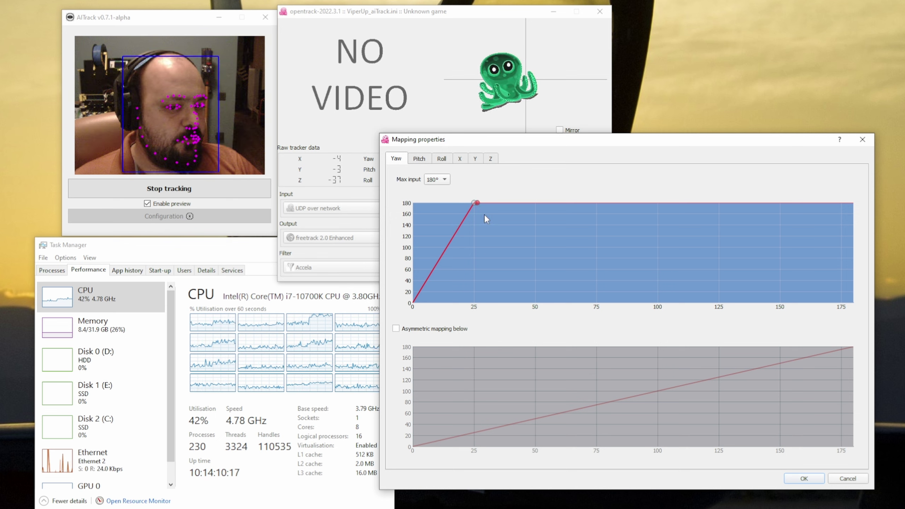
# - Try a yaw curve that reaches 180° output at 180° input, and restore its end point to about 25° input
pyautogui.moveTo(478, 204); pyautogui.dragTo(863, 204)
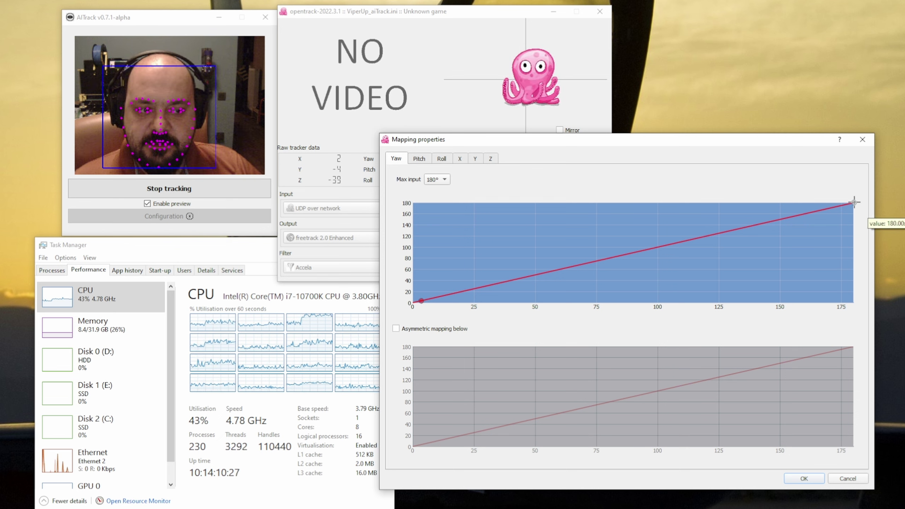
pyautogui.moveTo(854, 202); pyautogui.dragTo(473, 195)
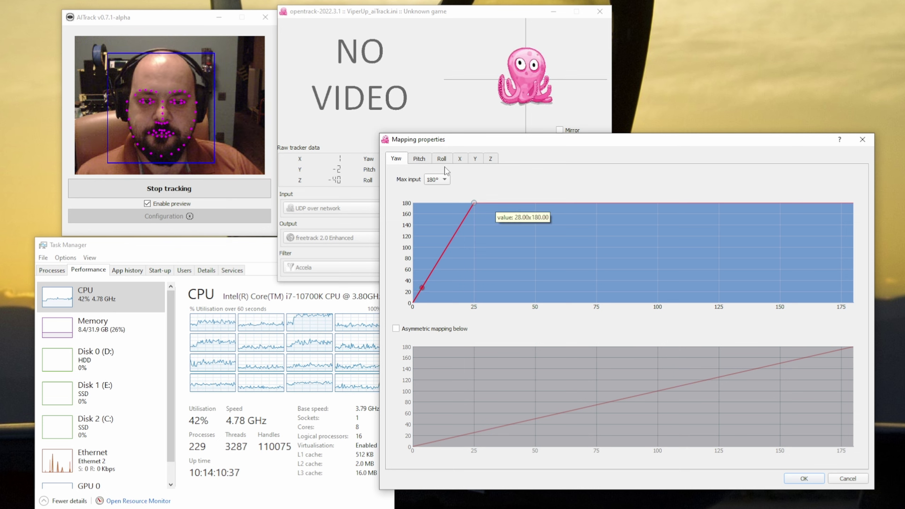
# - Check the pitch curve, and move the roll curve's end point to about 110° input for 180° output
pyautogui.click(421, 159)
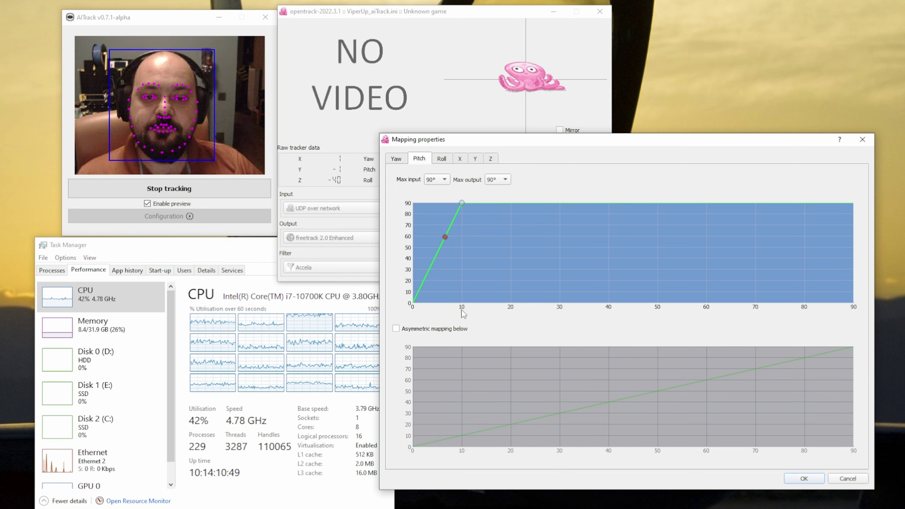
pyautogui.click(442, 159)
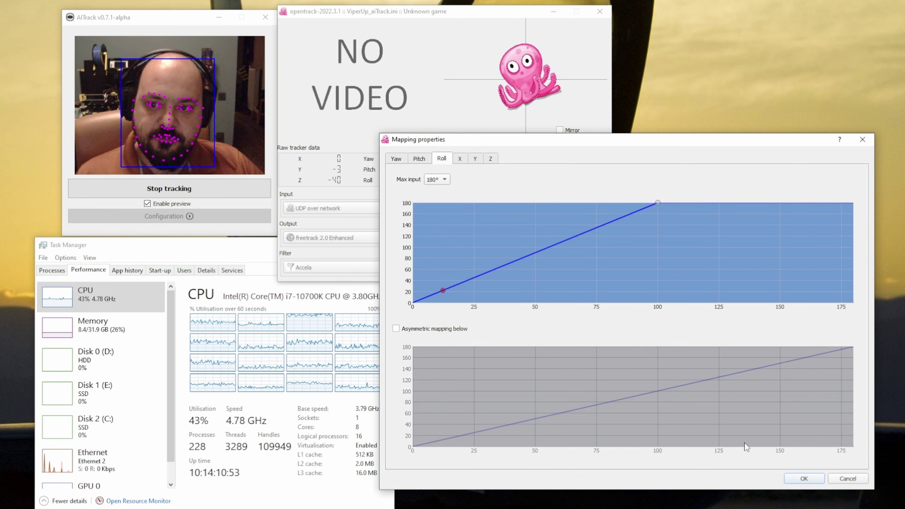
pyautogui.moveTo(659, 201); pyautogui.dragTo(474, 203)
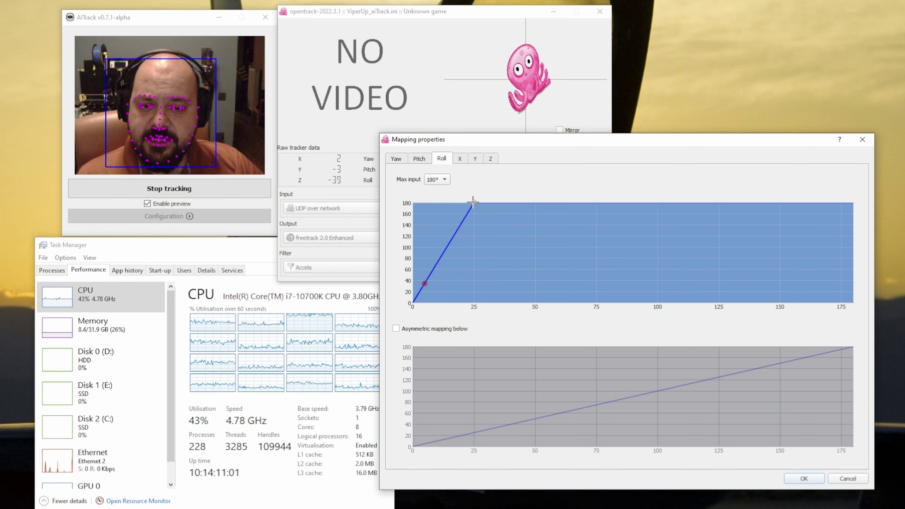
pyautogui.moveTo(473, 202); pyautogui.dragTo(681, 203)
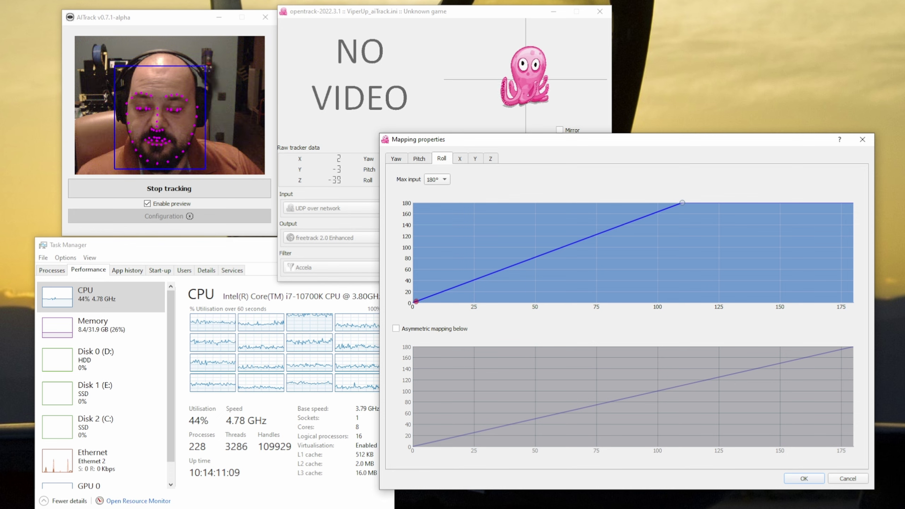
# - Examine the mapping curves for the X and Y translation axes
pyautogui.click(460, 158)
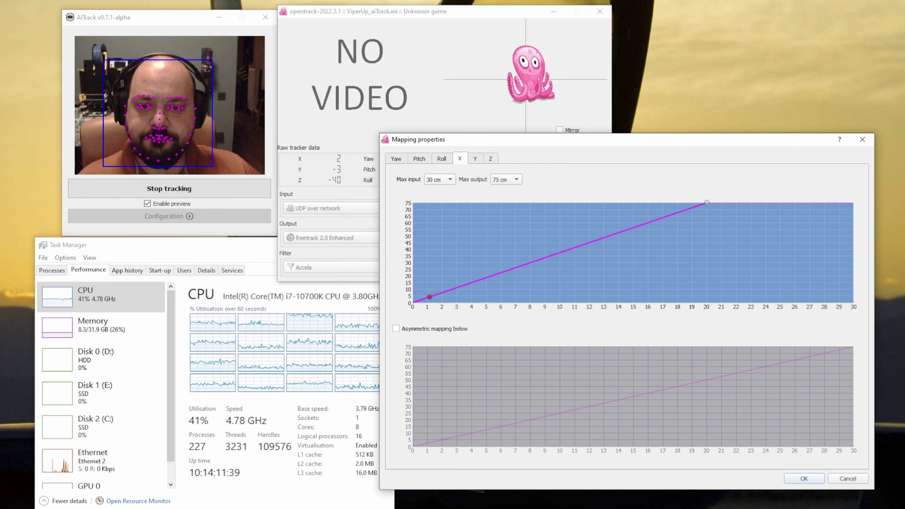
pyautogui.click(476, 159)
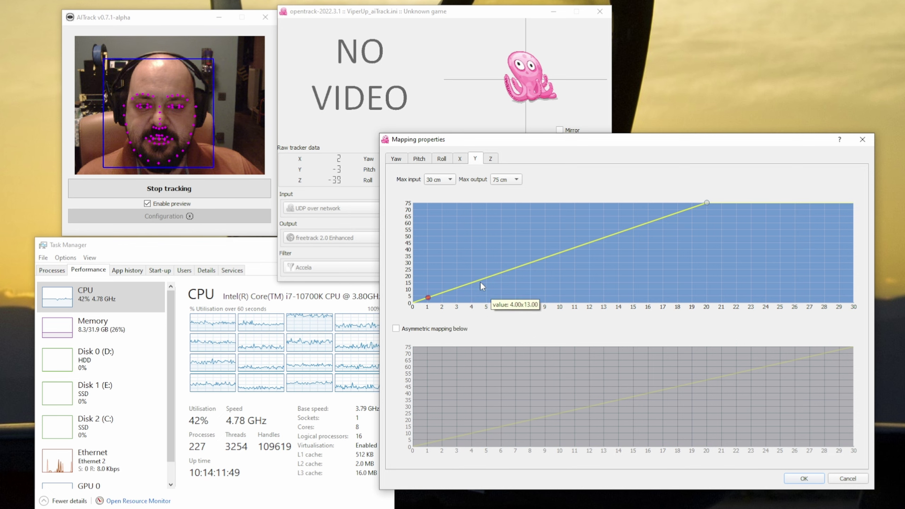
pyautogui.click(397, 159)
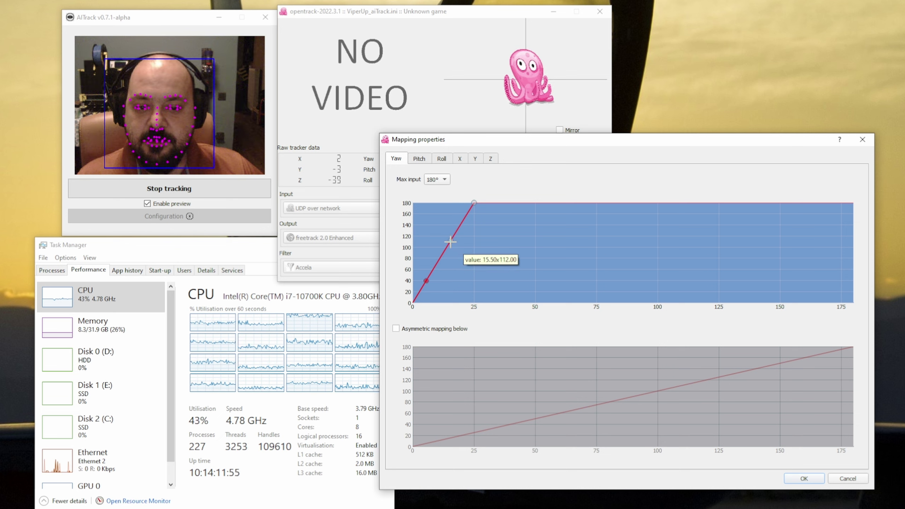
pyautogui.moveTo(450, 242); pyautogui.dragTo(440, 221)
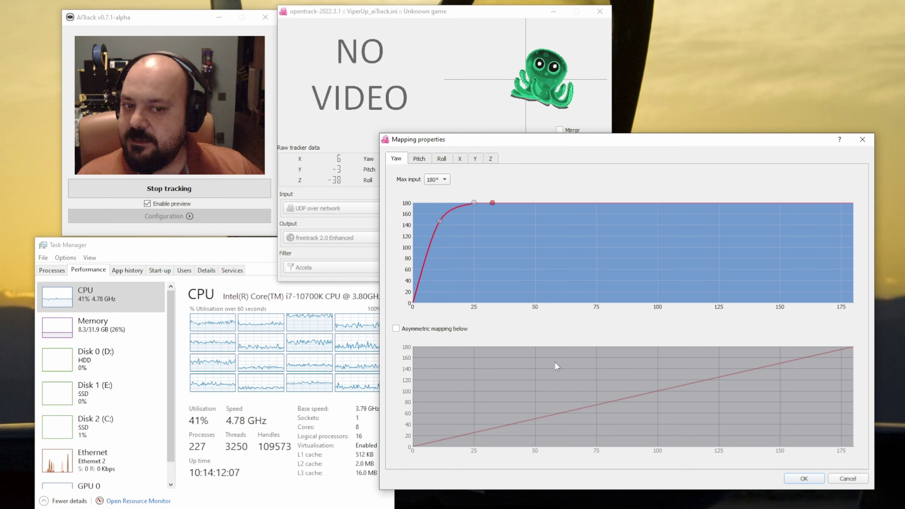
pyautogui.rightClick(439, 221)
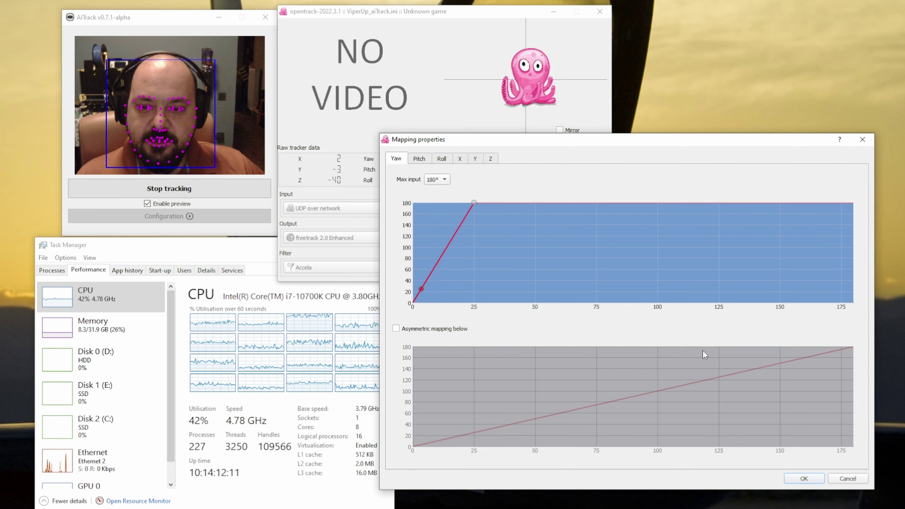
# - Accept the mapping curves and open the tracking options, keeping the live head view visible
pyautogui.click(804, 479)
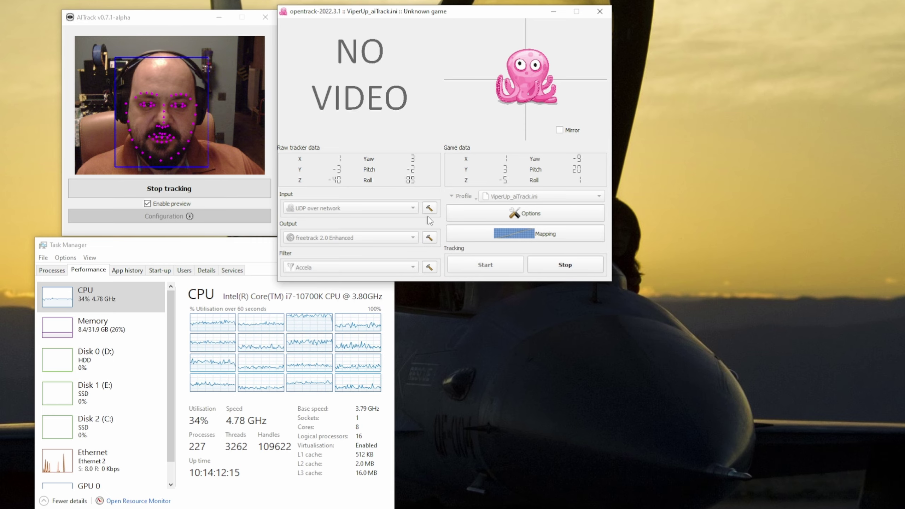
pyautogui.click(508, 219)
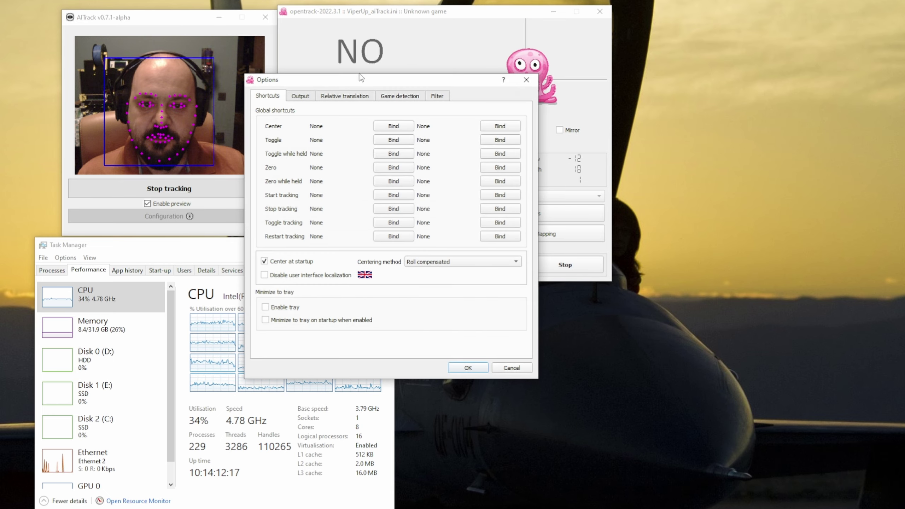
pyautogui.moveTo(358, 82); pyautogui.dragTo(412, 102)
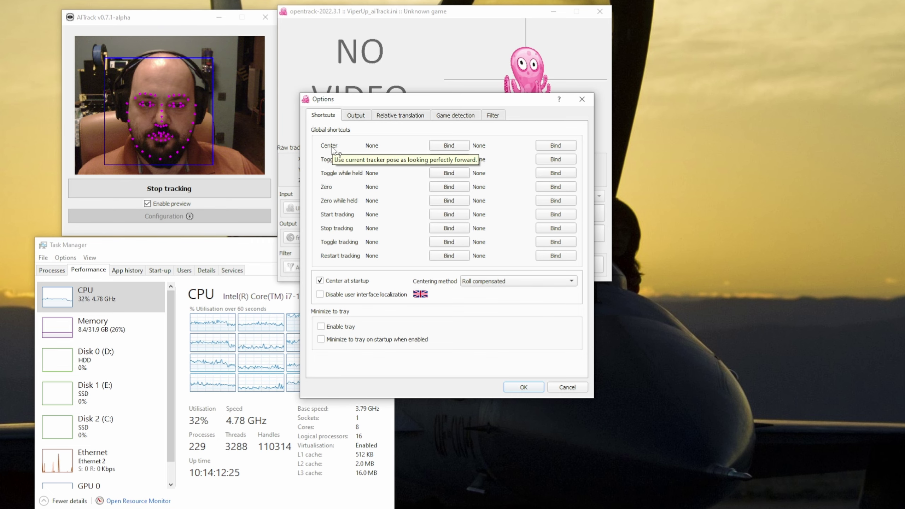
pyautogui.moveTo(448, 104); pyautogui.dragTo(640, 286)
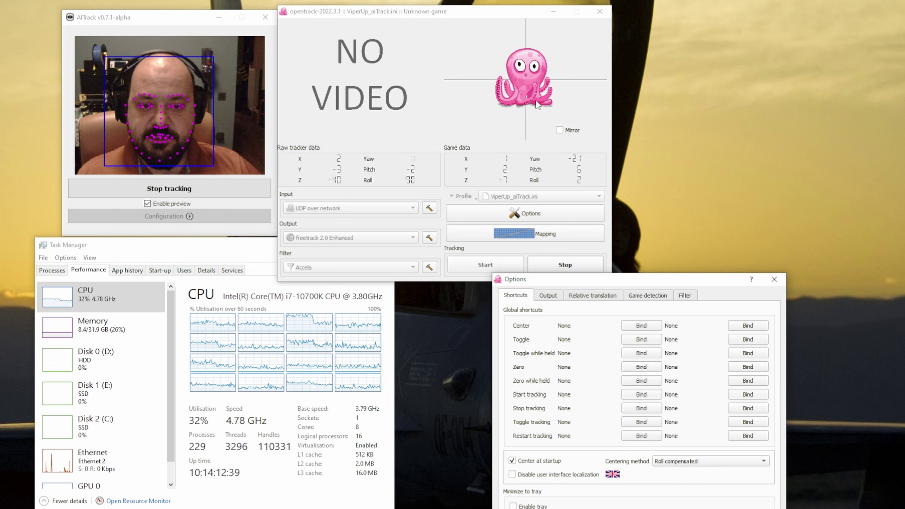
pyautogui.moveTo(623, 286); pyautogui.dragTo(467, 258)
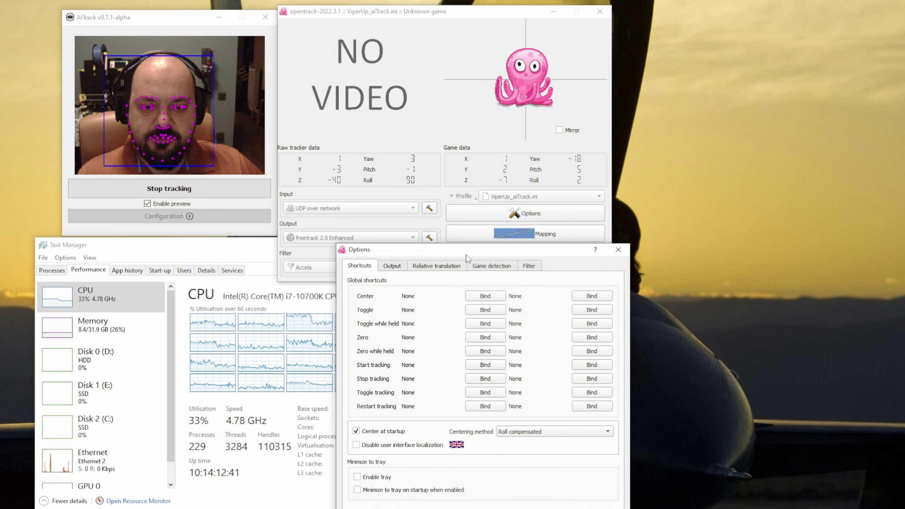
# - Bind the Center shortcut to Shift+A and recenter the head tracking with it
pyautogui.click(494, 298)
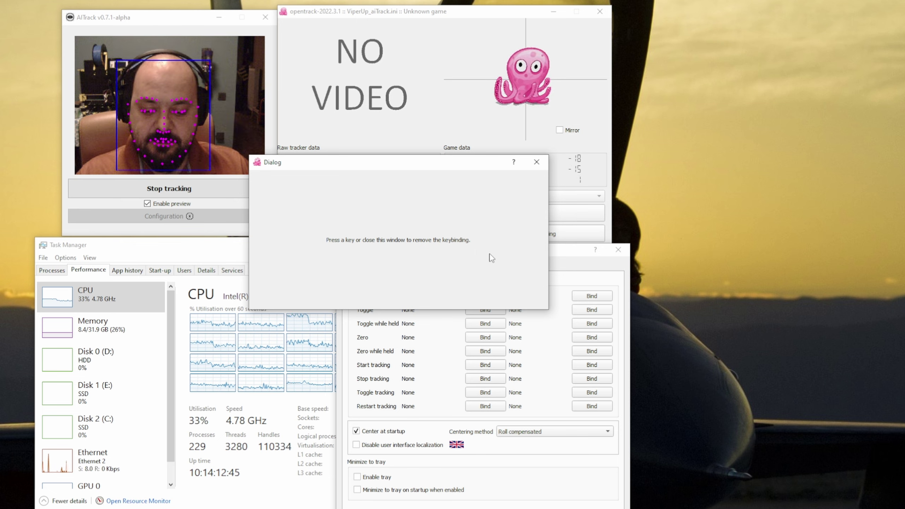
pyautogui.hotkey('shift', 'a')
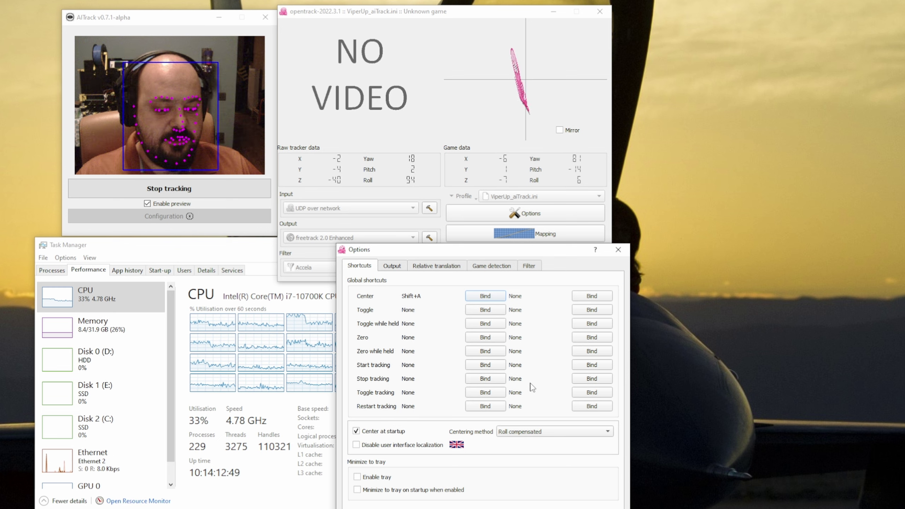
pyautogui.hotkey('shift', 'a')
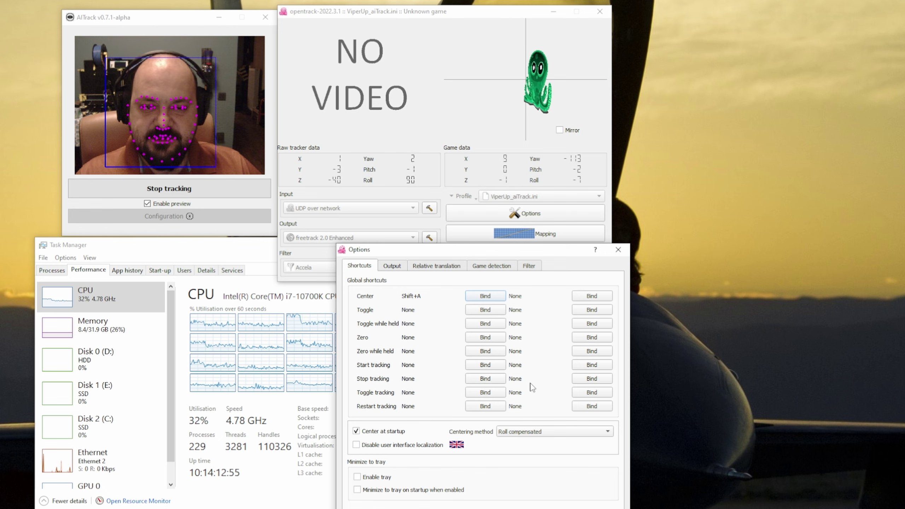
pyautogui.hotkey('shift', 'a')
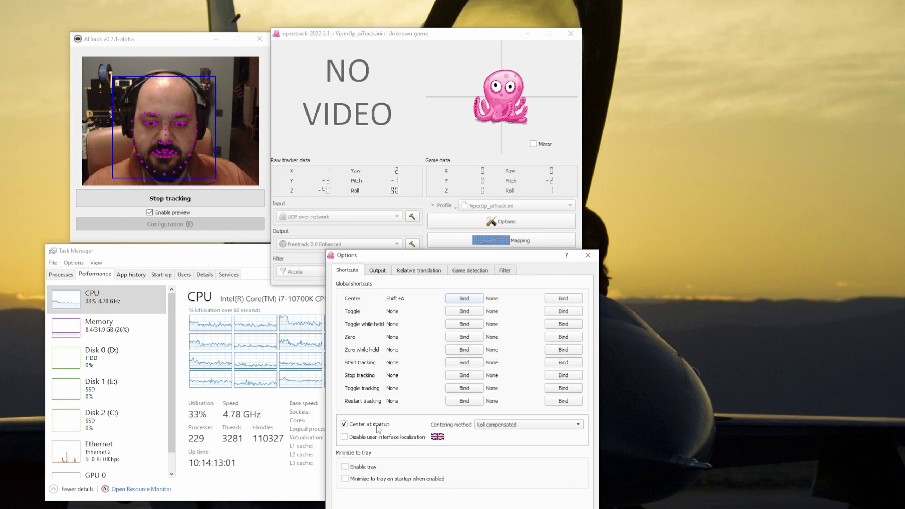
# - Review the output axis assignment, relative translation, game detection and Accela filter settings
pyautogui.click(378, 271)
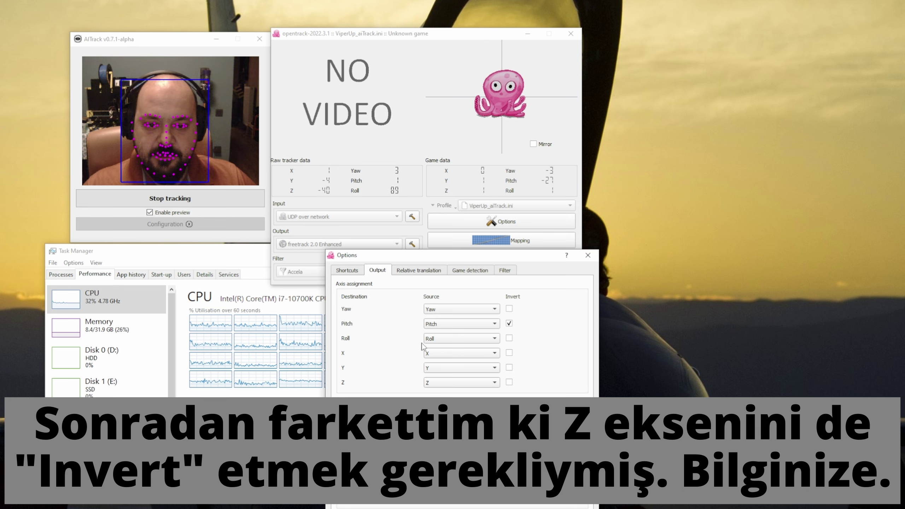
pyautogui.click(420, 272)
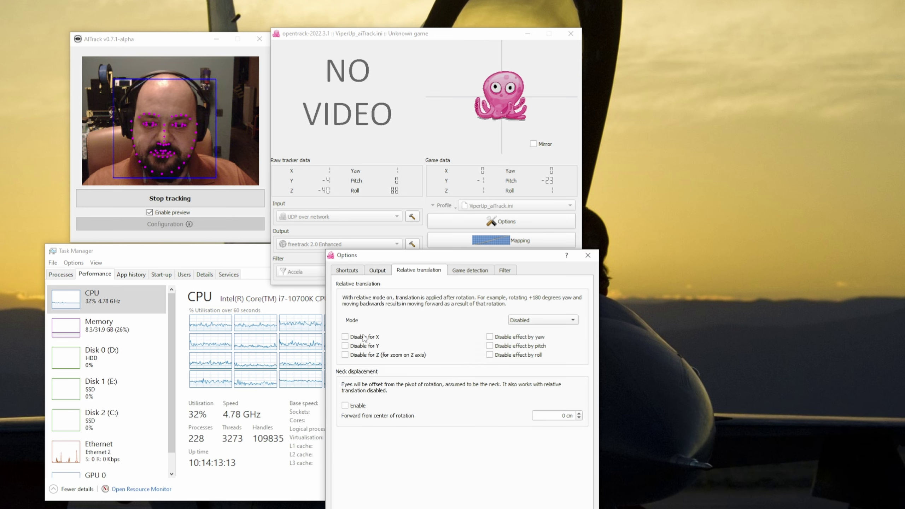
pyautogui.click(483, 272)
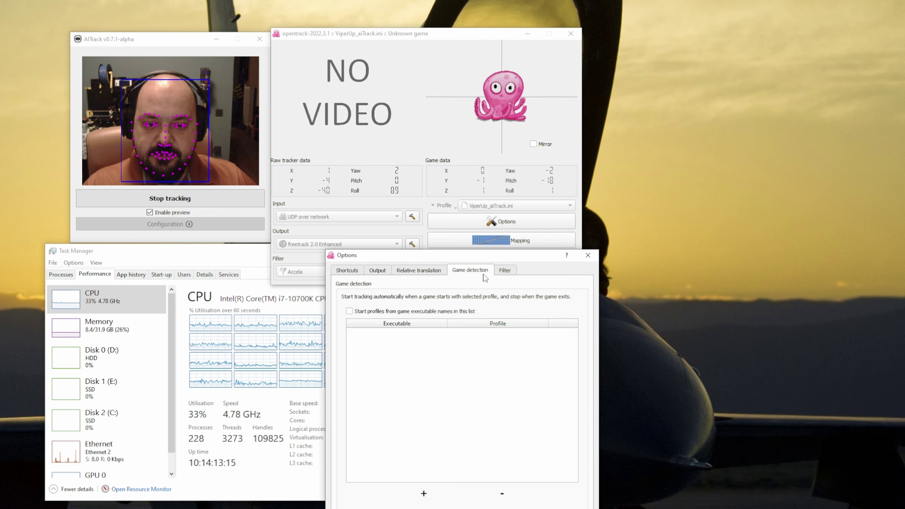
pyautogui.click(505, 271)
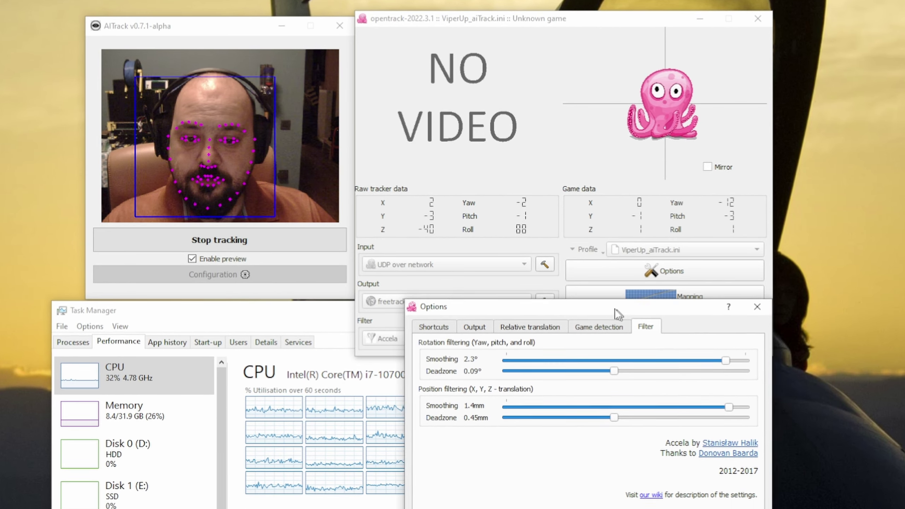
pyautogui.moveTo(607, 308); pyautogui.dragTo(593, 256)
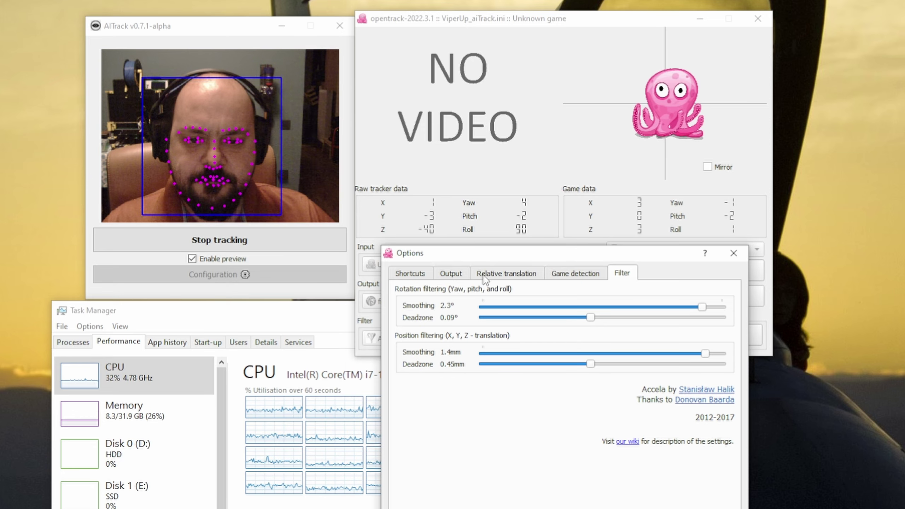
# - Close the options, stop tracking to choose Accela from the available filters, and restart tracking
pyautogui.moveTo(495, 254); pyautogui.dragTo(511, 253)
pyautogui.click(749, 253)
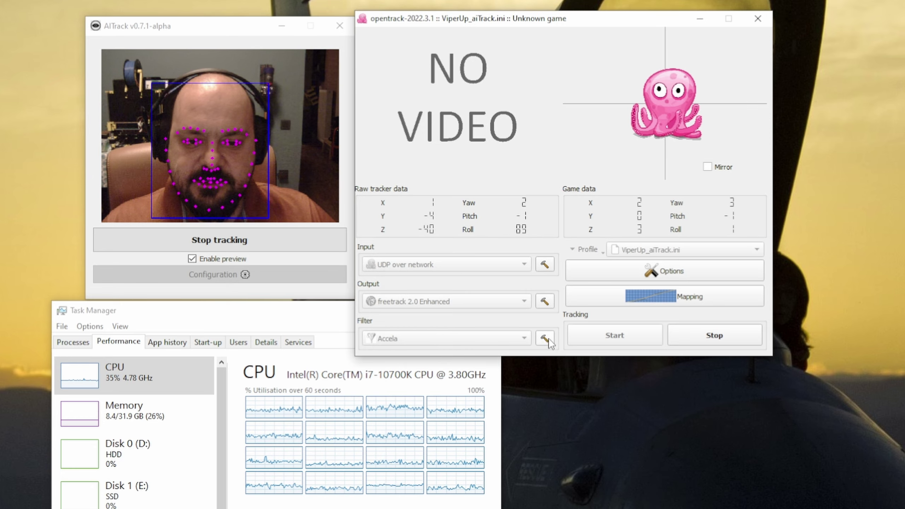
pyautogui.click(715, 335)
pyautogui.click(521, 338)
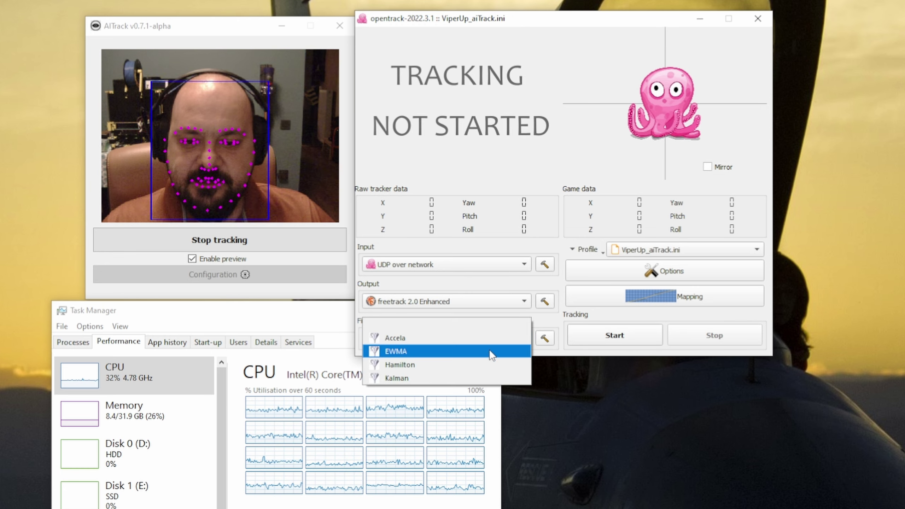
pyautogui.click(439, 343)
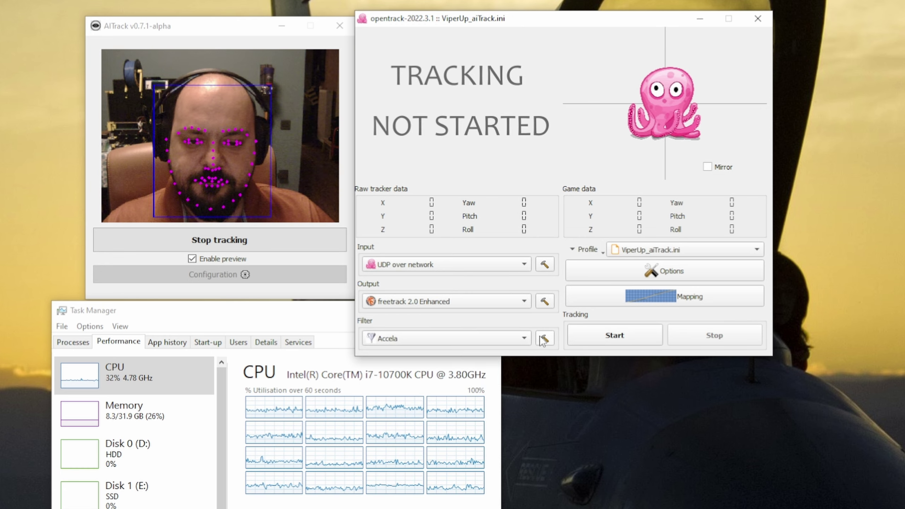
pyautogui.click(613, 343)
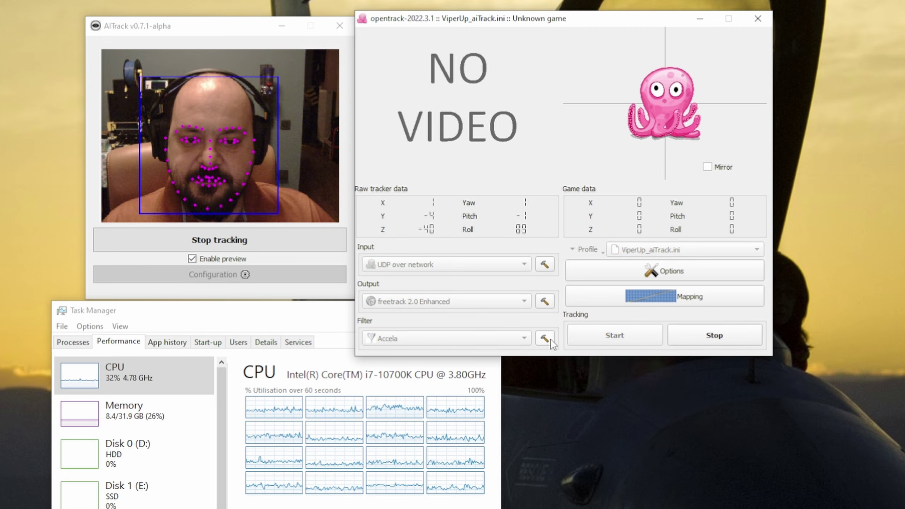
# - Open the Accela filter settings below the live head view and reduce rotation and position smoothing to 0.05° and 0.05 mm, with both deadzones at 0
pyautogui.click(544, 338)
pyautogui.moveTo(556, 118); pyautogui.dragTo(591, 275)
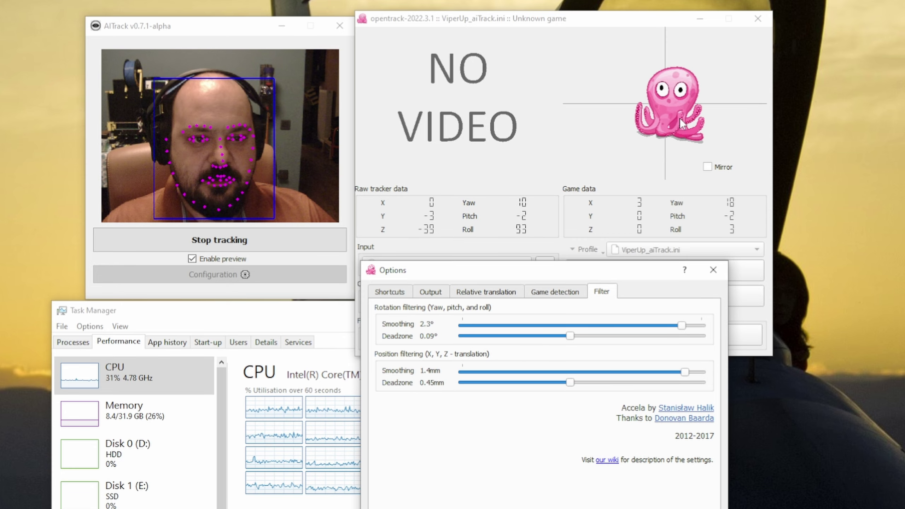
pyautogui.moveTo(682, 326); pyautogui.dragTo(462, 326)
pyautogui.moveTo(571, 335); pyautogui.dragTo(463, 335)
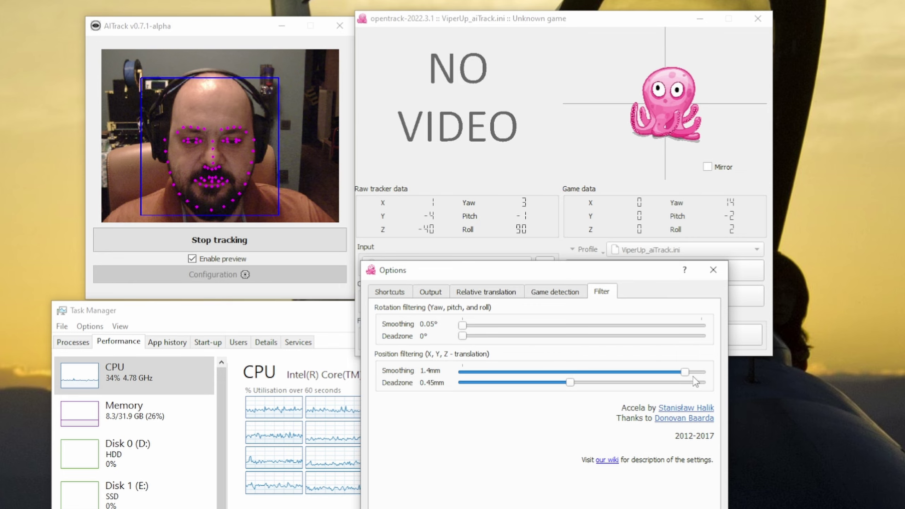
pyautogui.moveTo(689, 372); pyautogui.dragTo(463, 372)
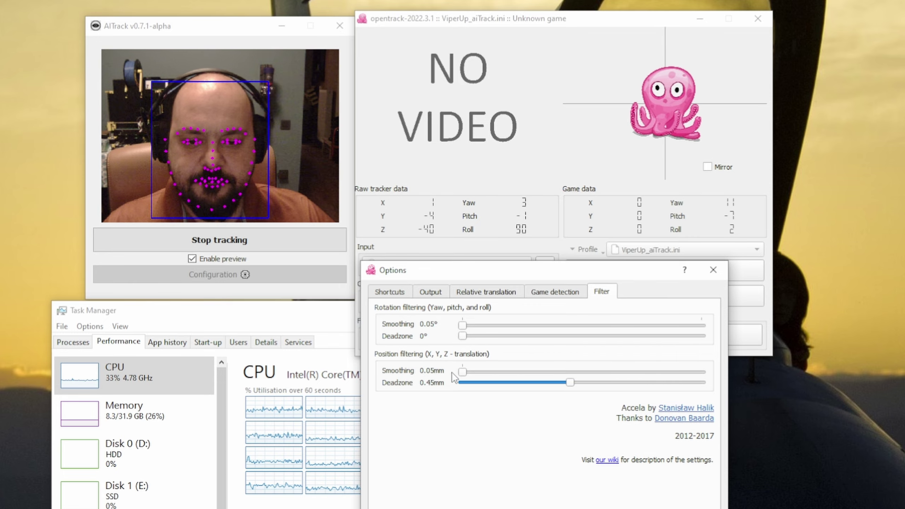
pyautogui.moveTo(570, 382); pyautogui.dragTo(462, 383)
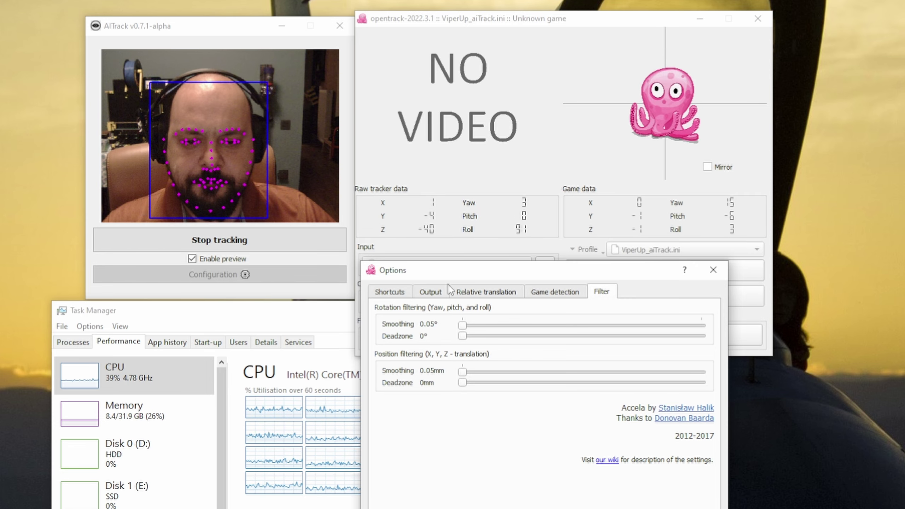
# - Set rotation smoothing to 2.1° with a 0.12° deadzone and position smoothing to 1.3 mm with a 0.7 mm deadzone, and close the options
pyautogui.moveTo(462, 326); pyautogui.dragTo(637, 332)
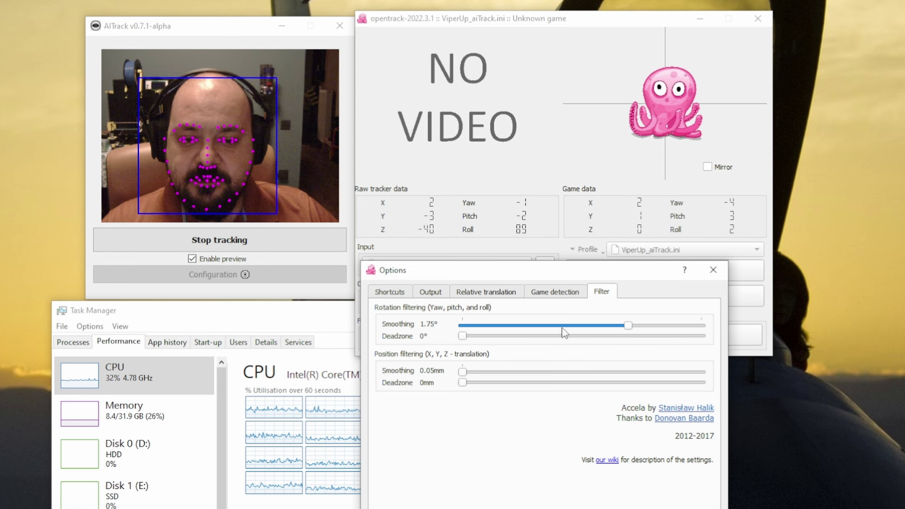
pyautogui.moveTo(463, 336); pyautogui.dragTo(604, 337)
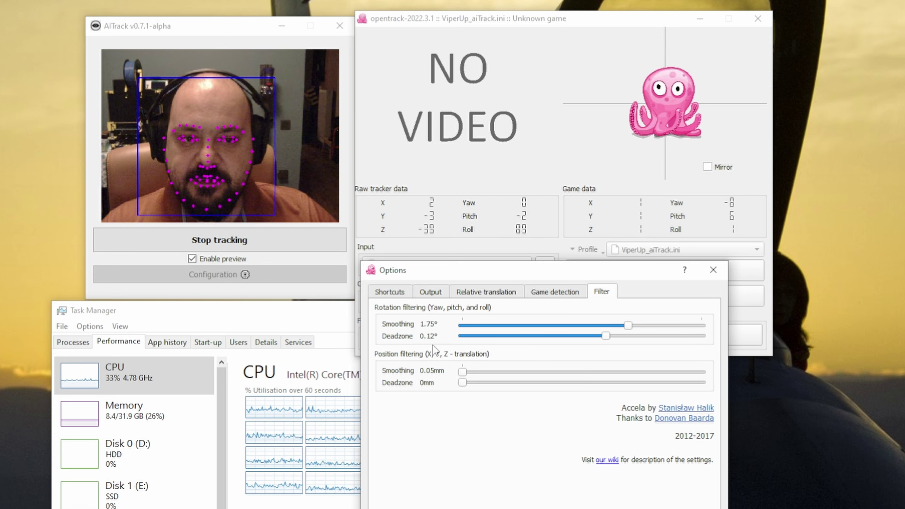
pyautogui.moveTo(629, 326); pyautogui.dragTo(663, 326)
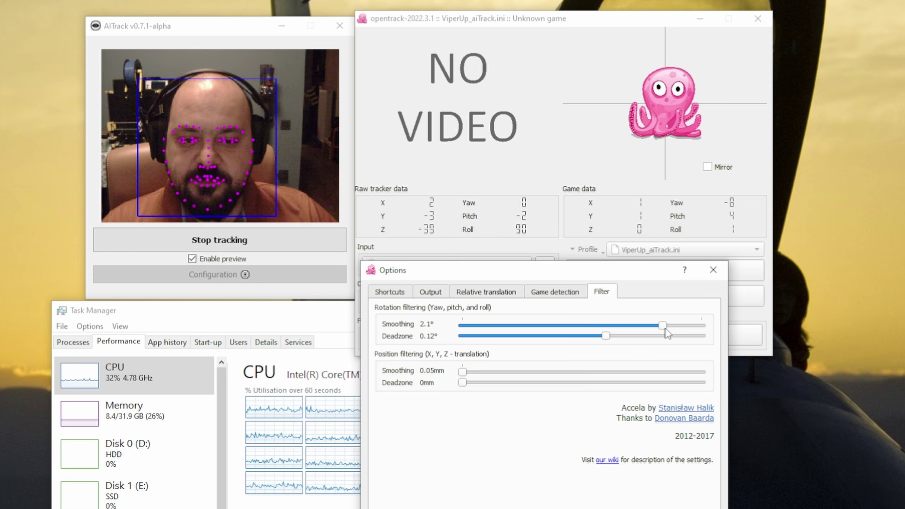
pyautogui.moveTo(463, 372); pyautogui.dragTo(630, 382)
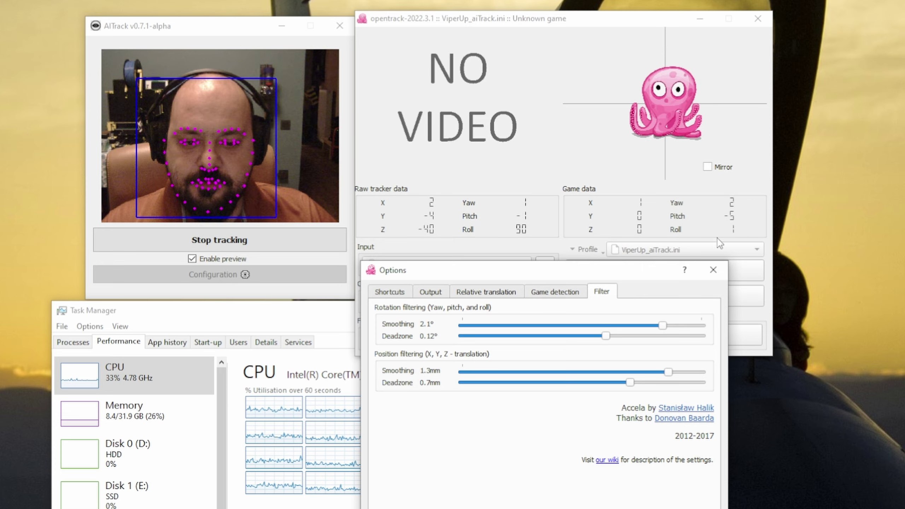
pyautogui.click(714, 270)
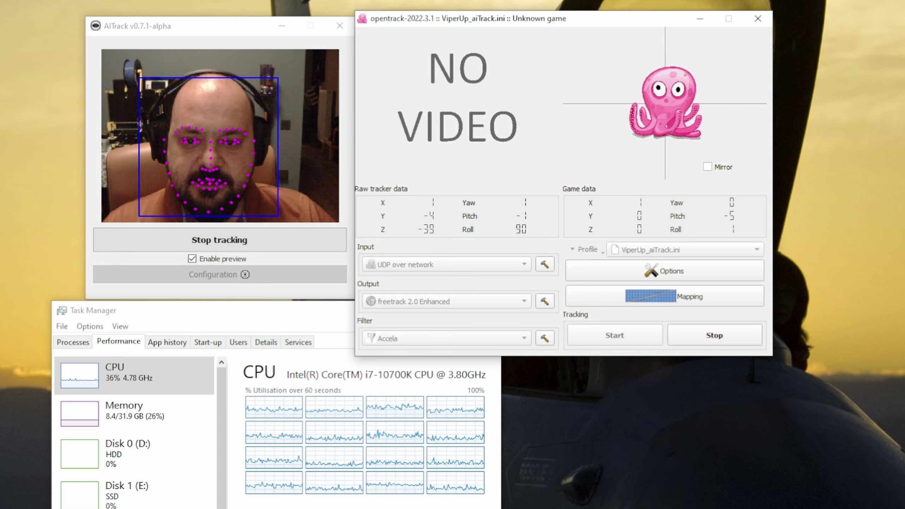